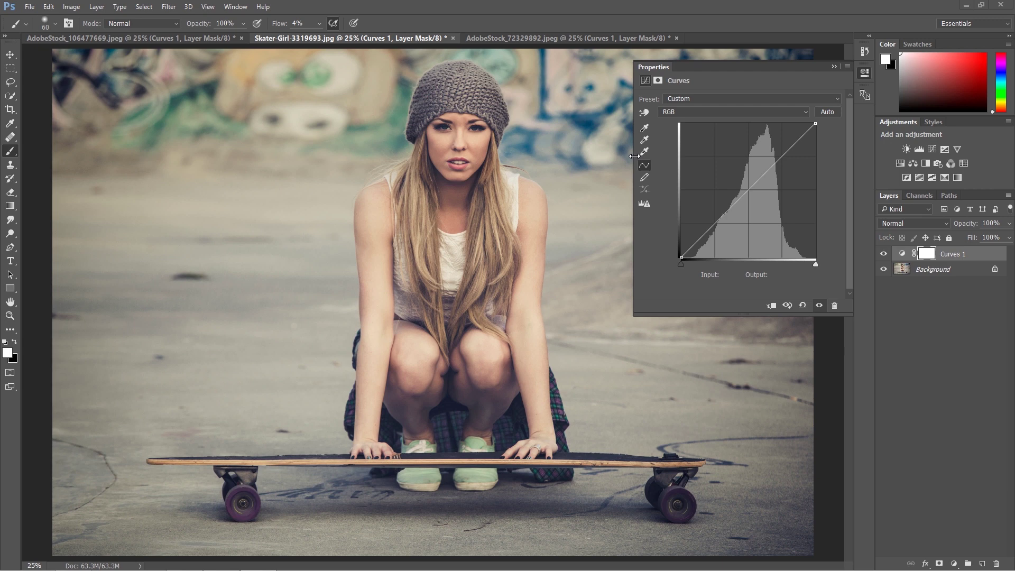
Set the Curves black point from the dark graffiti and the white point from the bright graffiti
{"action": "left_click", "coordinate": [645, 130]}
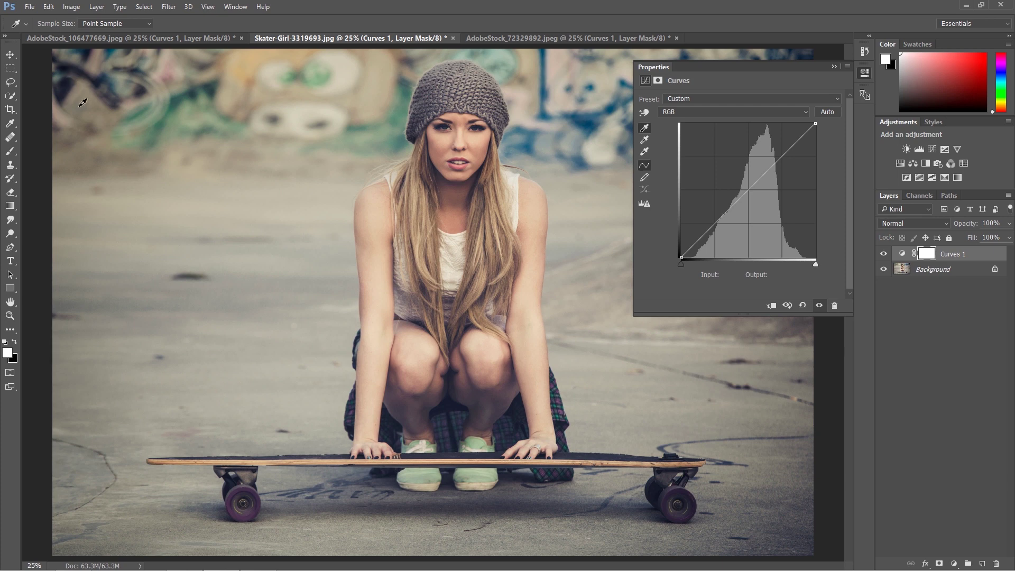
{"action": "left_click", "coordinate": [69, 81]}
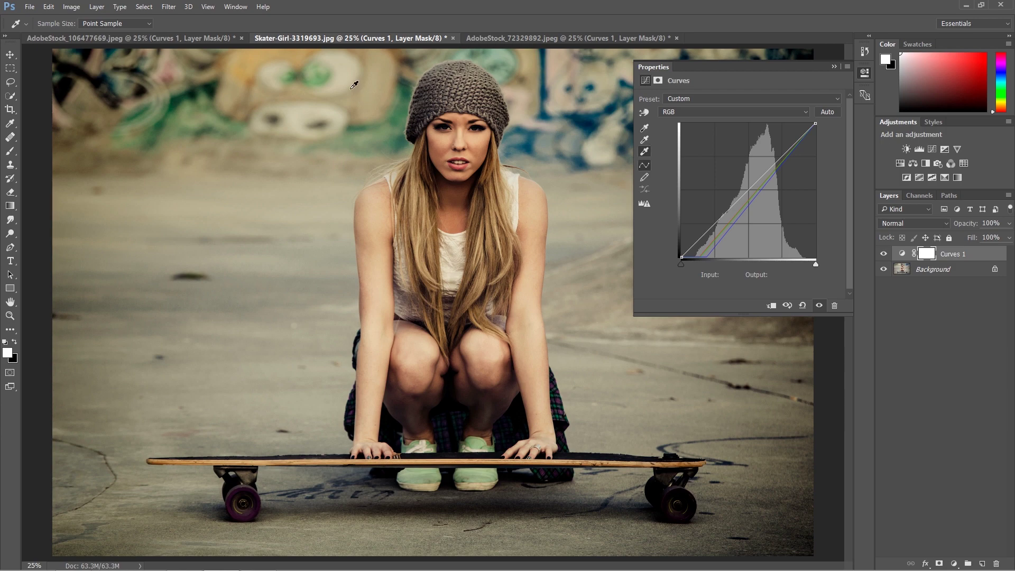
{"action": "left_click", "coordinate": [345, 73]}
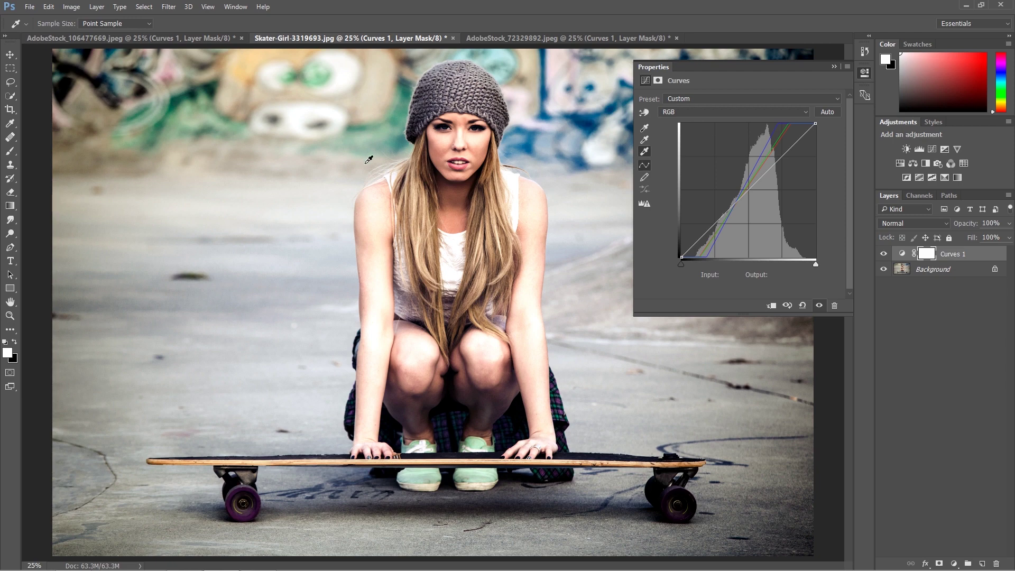
Preview highlight clipping, then undo the point changes and drag off the last point to straighten Curves 1
{"action": "key", "text": "alt"}
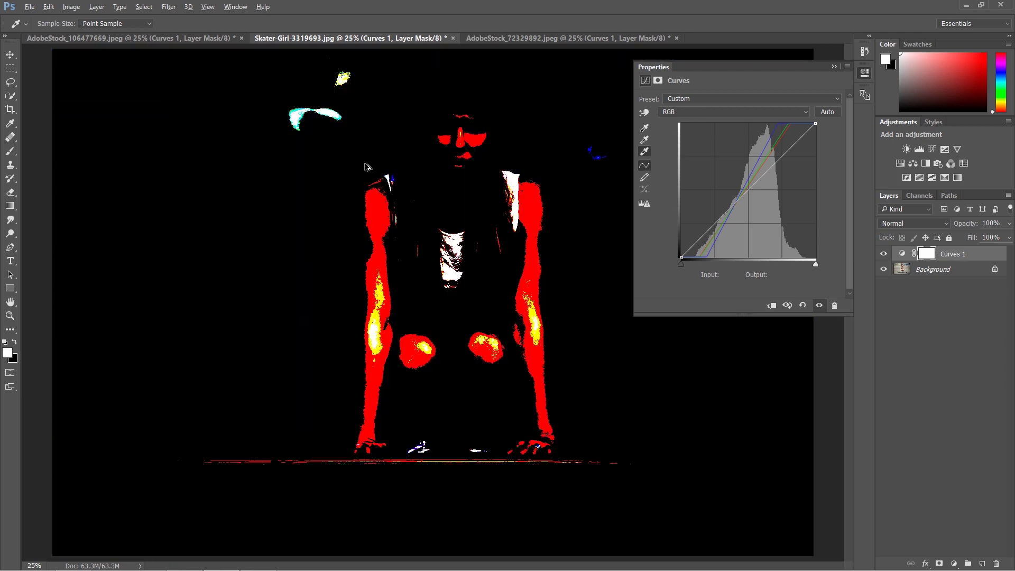
{"action": "key", "text": "alt"}
{"action": "key", "text": "ctrl+z"}
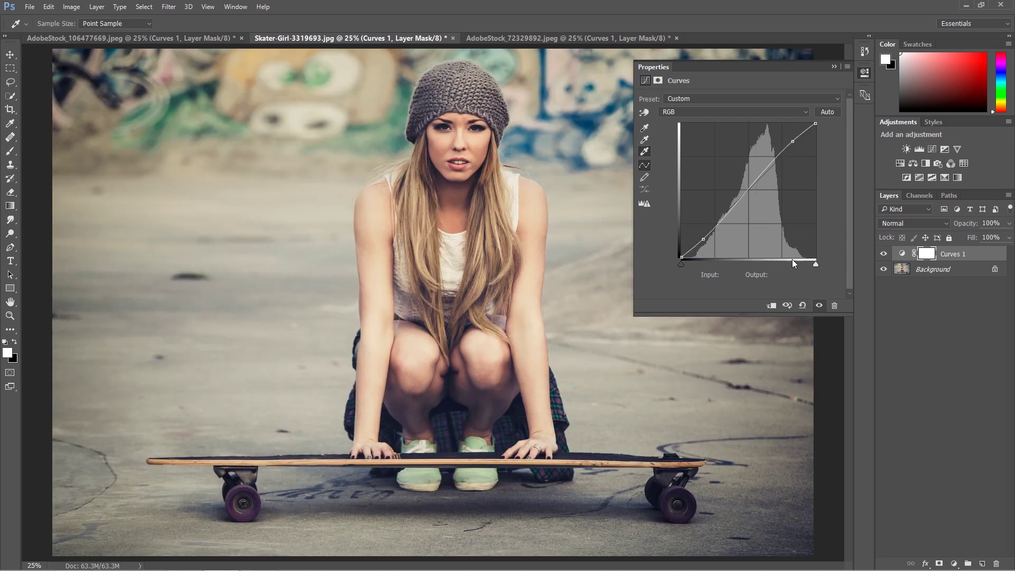
{"action": "key", "text": "ctrl+z"}
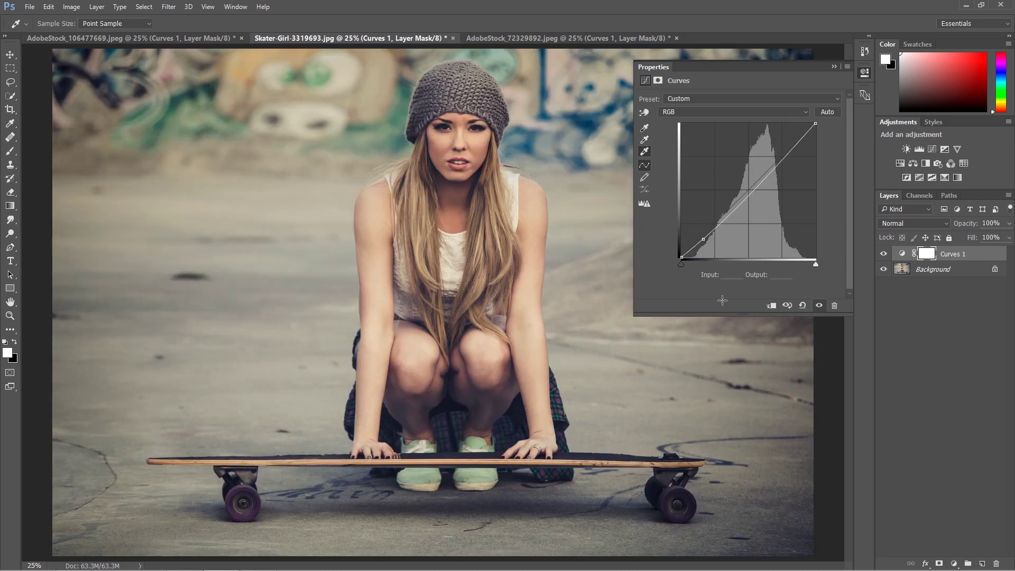
{"action": "left_click_drag", "start_coordinate": [703, 239], "coordinate": [652, 243]}
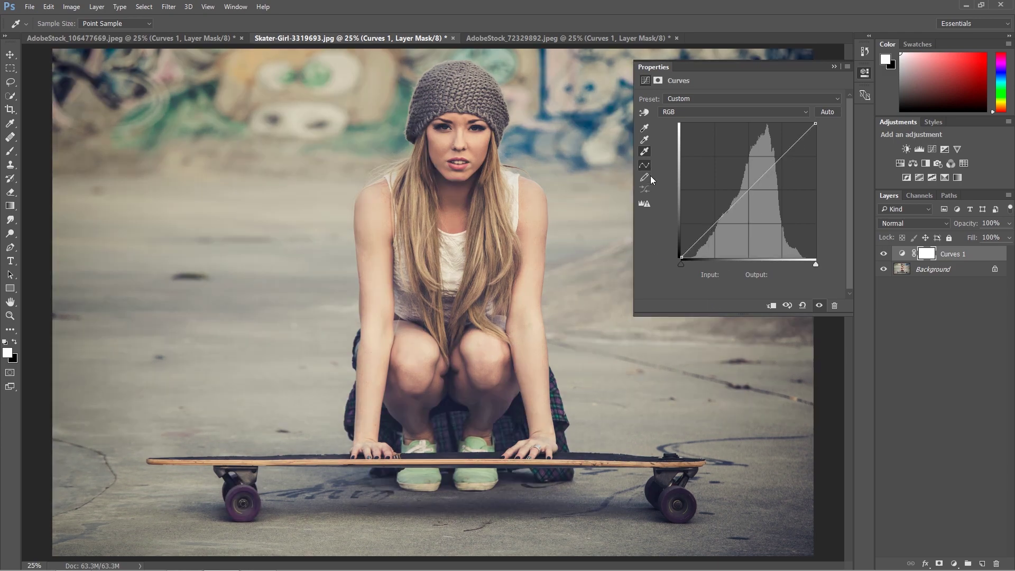
Select the Curves on-image adjustment tool for the skater photo
{"action": "left_click", "coordinate": [645, 112]}
{"action": "mouse_move", "coordinate": [520, 400]}
{"action": "left_mouse_down"}
{"action": "mouse_move", "coordinate": [519, 421]}
{"action": "mouse_move", "coordinate": [515, 387]}
{"action": "mouse_move", "coordinate": [519, 415]}
{"action": "left_mouse_up"}
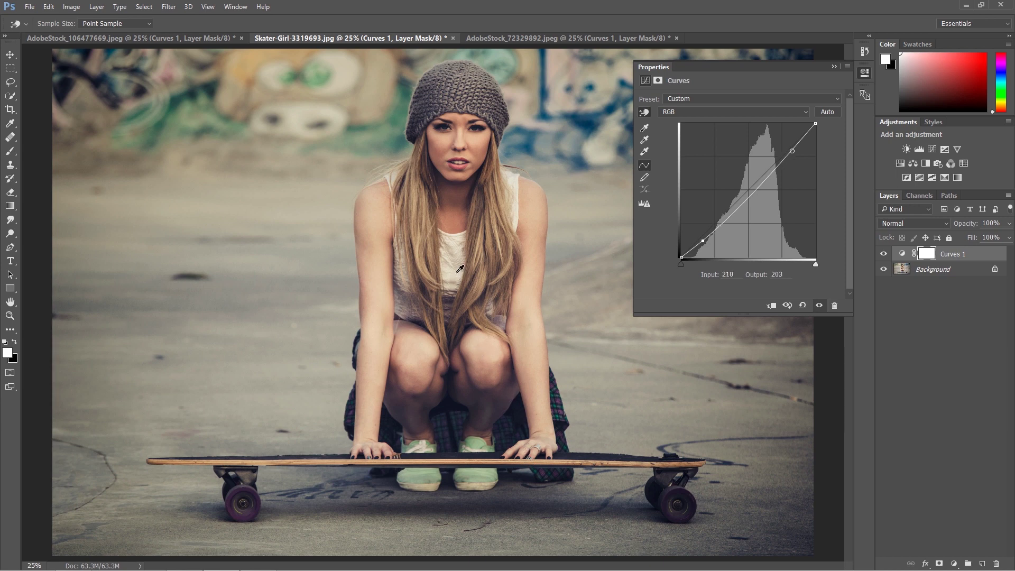
{"action": "left_click_drag", "start_coordinate": [457, 272], "coordinate": [457, 262]}
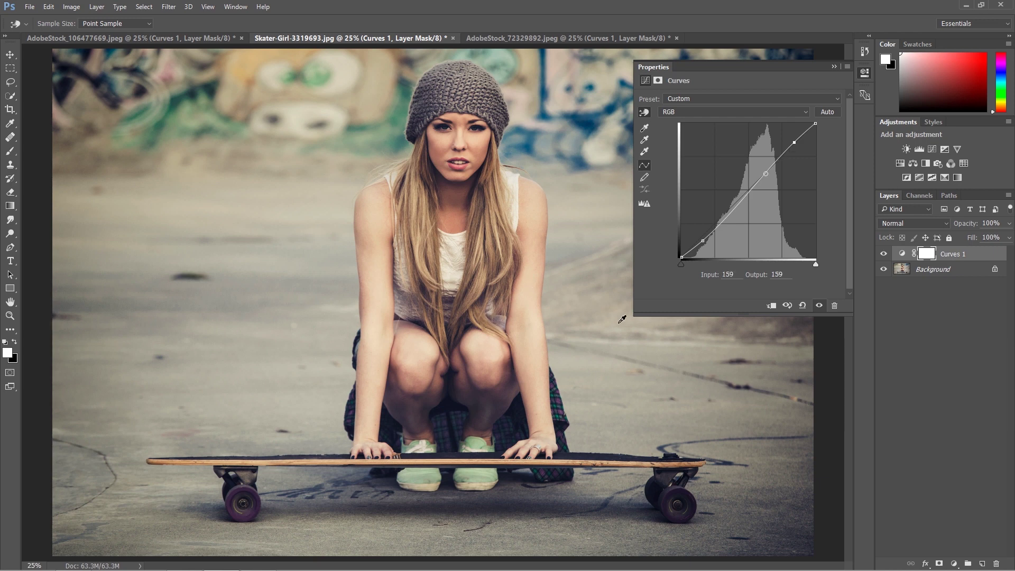
{"action": "left_click", "coordinate": [794, 144]}
{"action": "left_click_drag", "start_coordinate": [793, 141], "coordinate": [703, 235]}
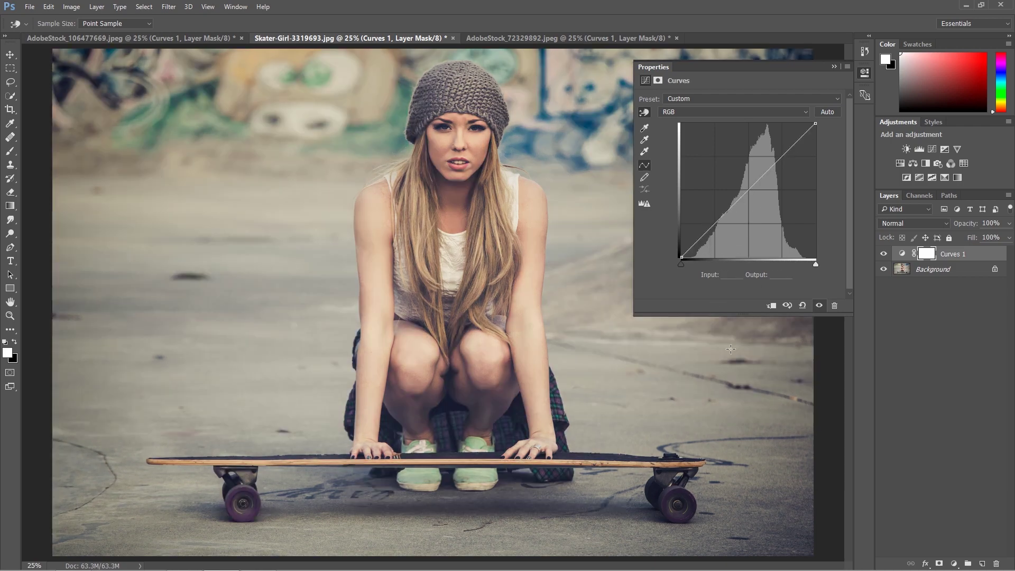
Replace the leftover point with an S-curve: shadows lowered to 34, highlights raised to 216
{"action": "key", "text": "Delete"}
{"action": "left_click", "coordinate": [645, 114]}
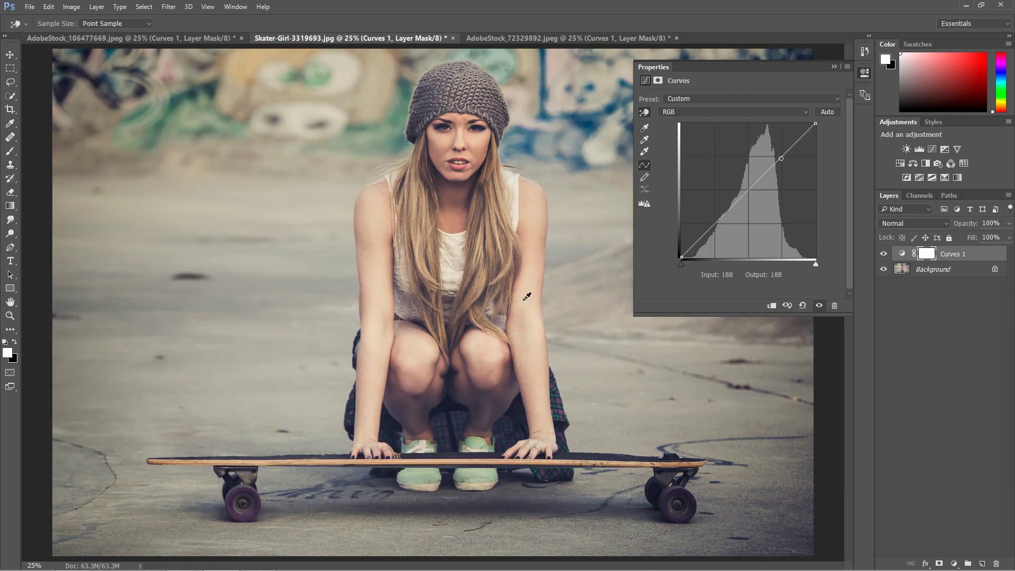
{"action": "left_click", "coordinate": [521, 402]}
{"action": "left_click", "coordinate": [455, 351]}
{"action": "left_click_drag", "start_coordinate": [702, 236], "coordinate": [702, 239]}
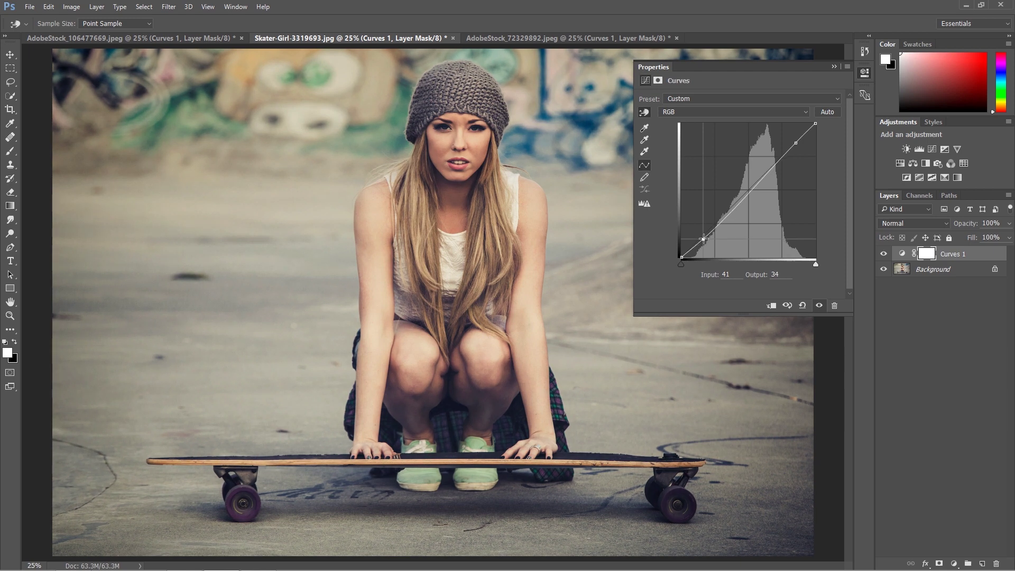
{"action": "left_click_drag", "start_coordinate": [799, 144], "coordinate": [786, 143]}
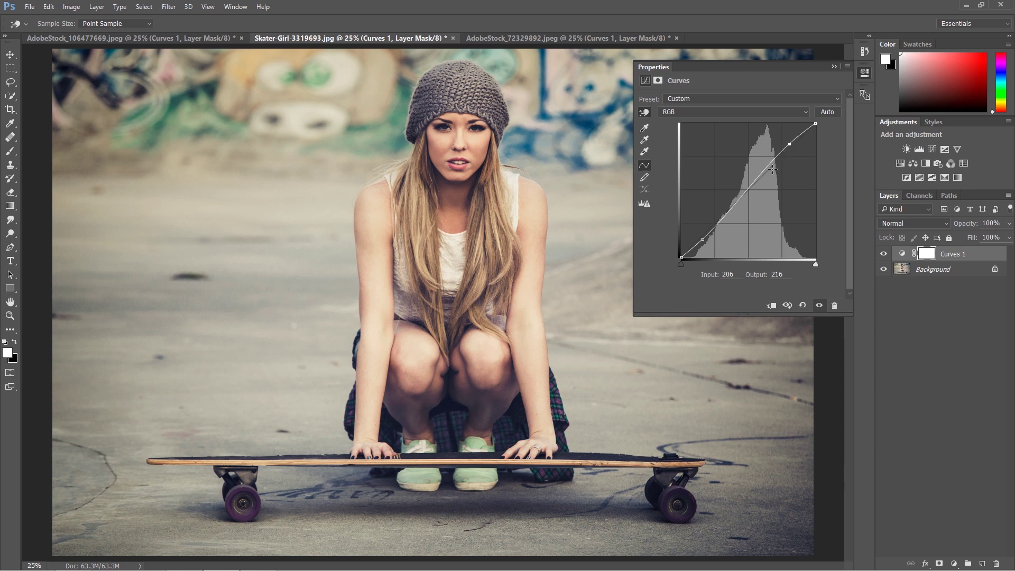
Compare the skater photo with Curves 1 off and on, then switch to AdobeStock_106477669
{"action": "left_click", "coordinate": [882, 255]}
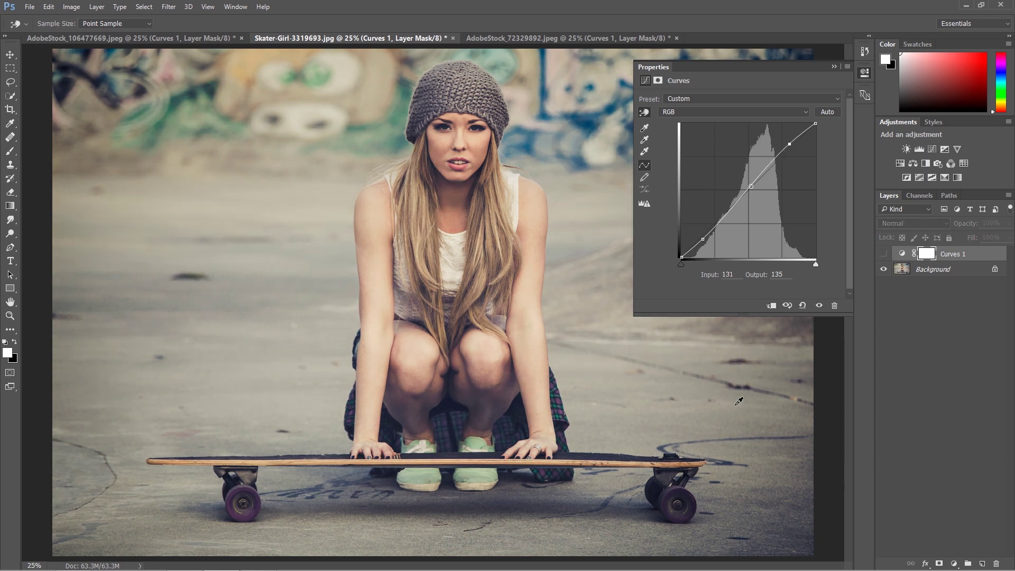
{"action": "left_click", "coordinate": [882, 254]}
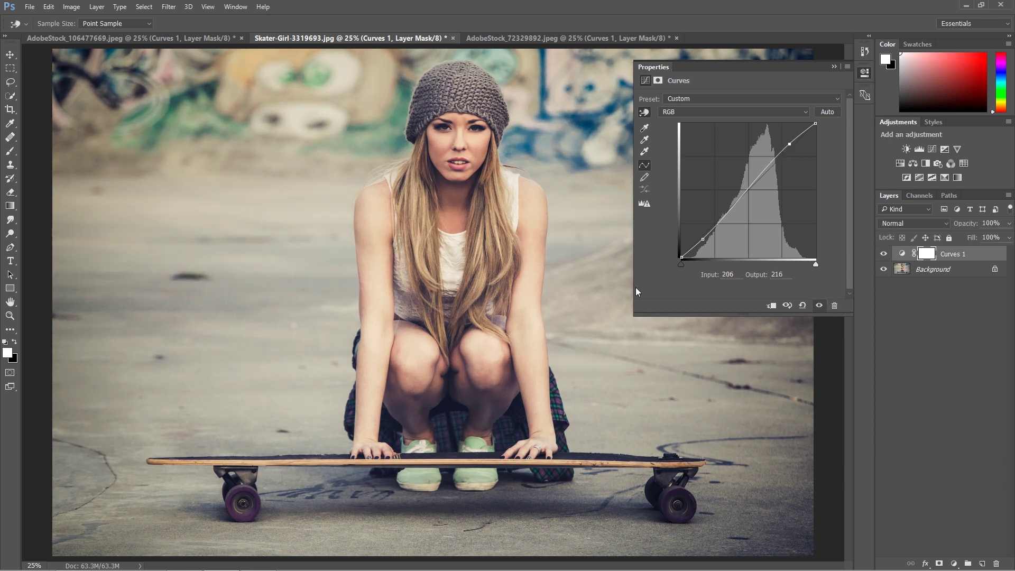
{"action": "left_click", "coordinate": [174, 38]}
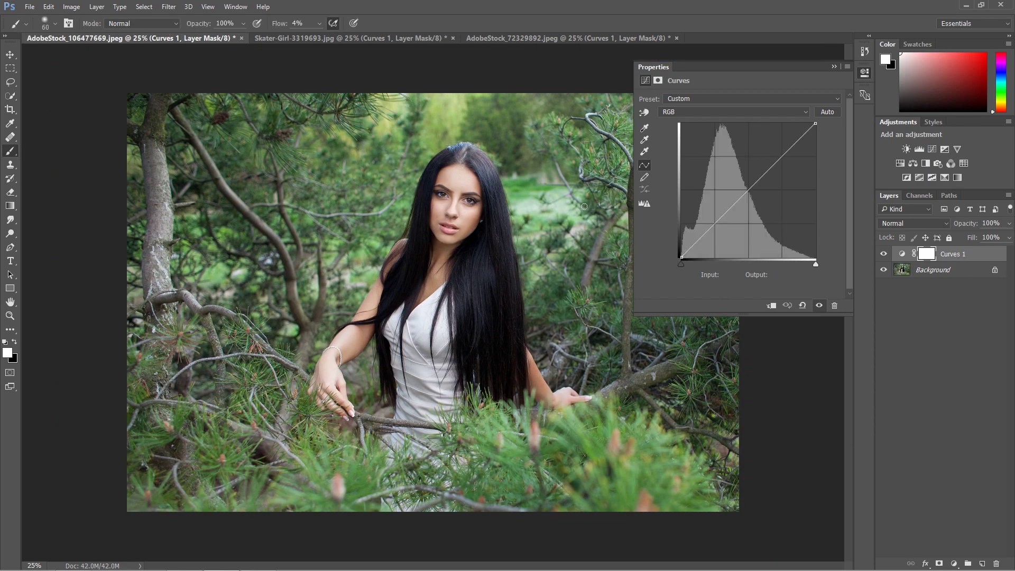
Pull down a dark area and up on the tree trunk, lifting input 209 to 222
{"action": "left_click", "coordinate": [644, 112]}
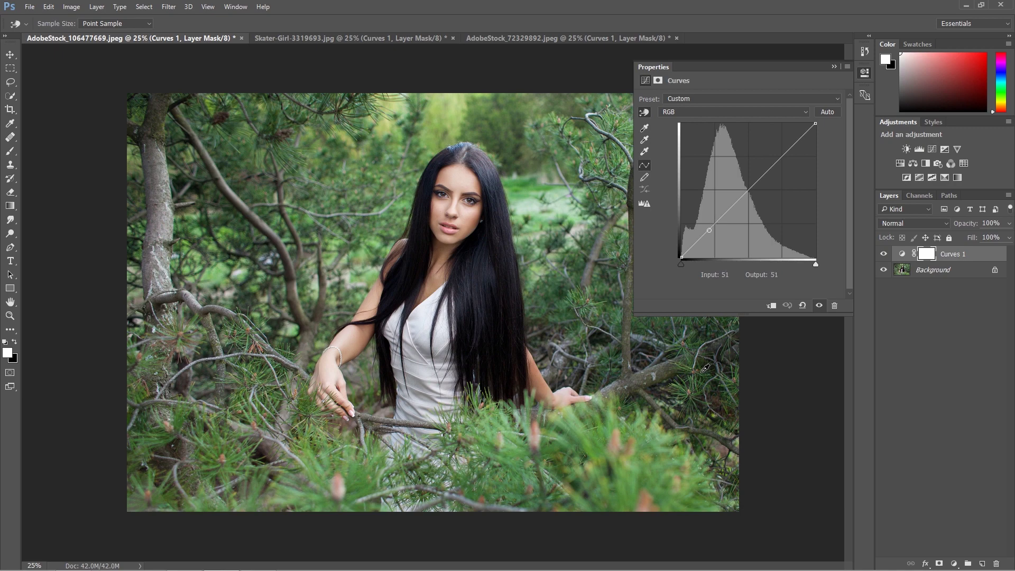
{"action": "left_click_drag", "start_coordinate": [705, 368], "coordinate": [707, 381]}
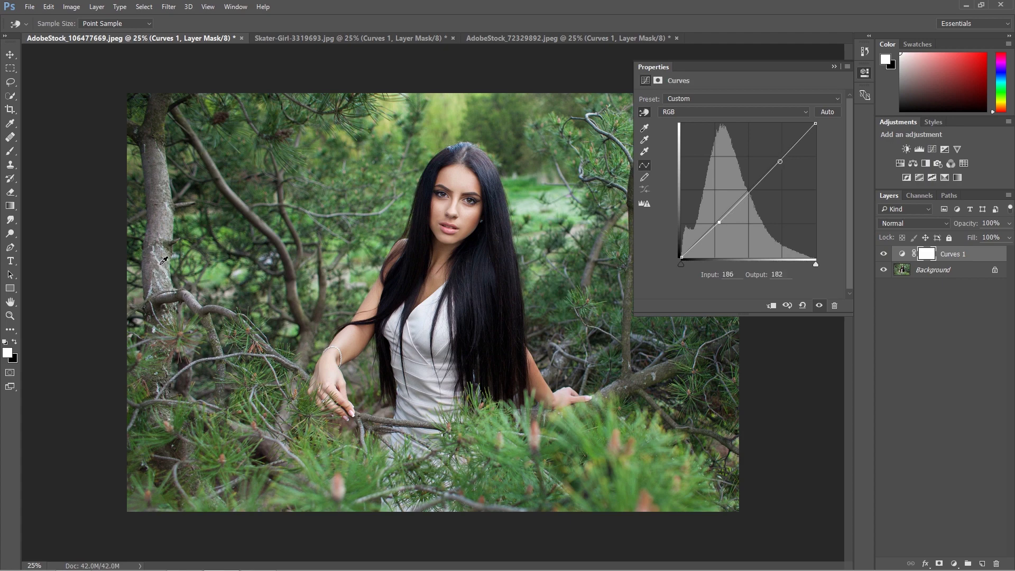
{"action": "left_click_drag", "start_coordinate": [164, 262], "coordinate": [161, 247]}
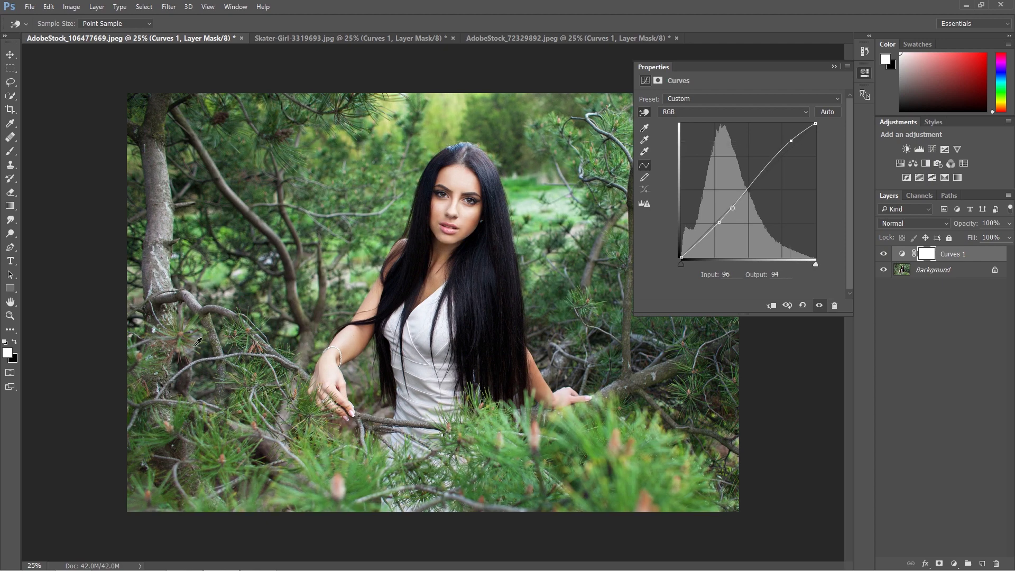
Toggle Curves 1 off and on to compare the forest portrait before and after
{"action": "left_click", "coordinate": [884, 254]}
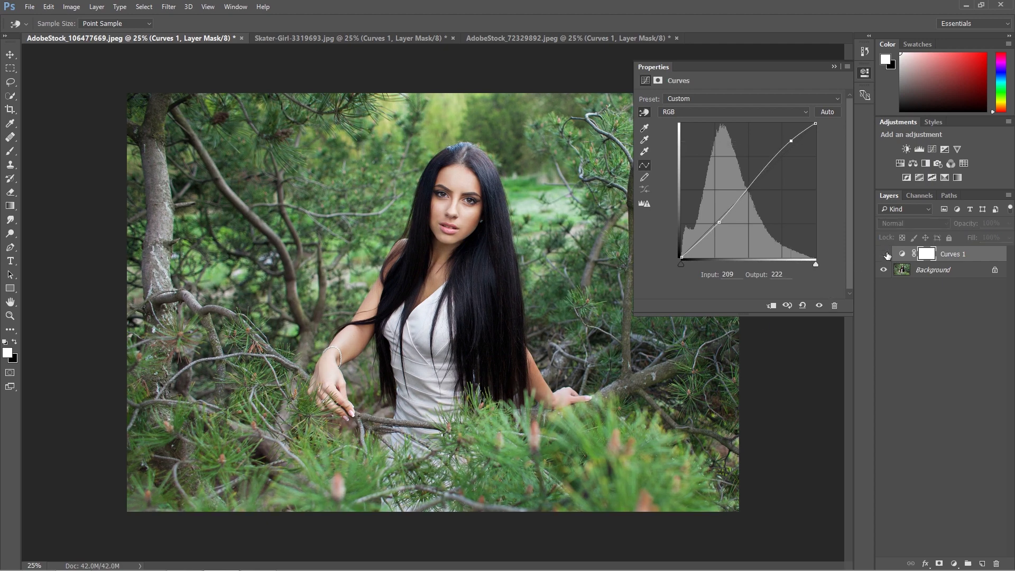
{"action": "left_click", "coordinate": [887, 255]}
{"action": "left_click", "coordinate": [888, 255]}
{"action": "left_click", "coordinate": [900, 255]}
{"action": "key", "text": "b"}
{"action": "left_click", "coordinate": [883, 255]}
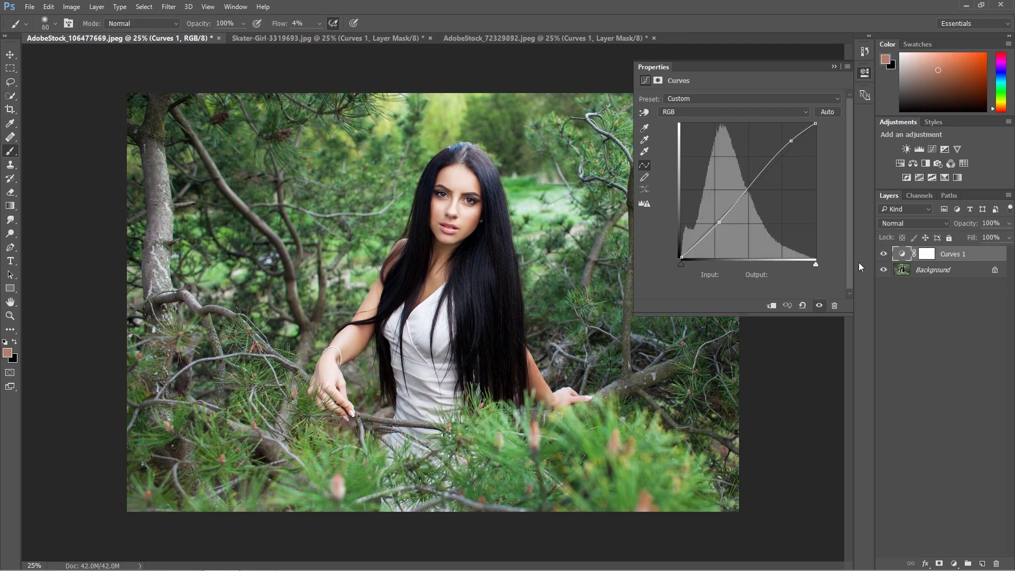